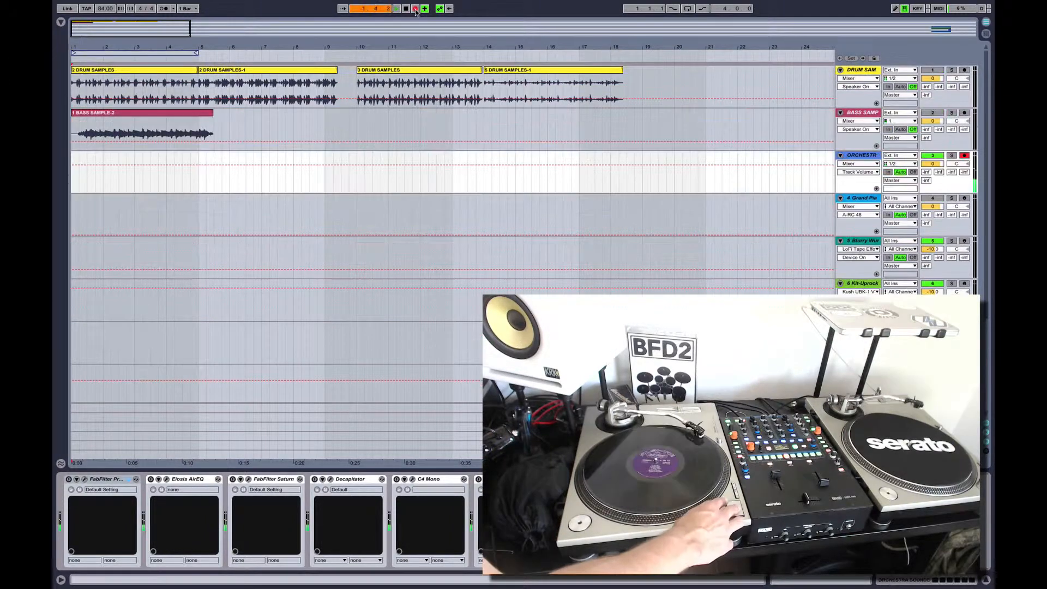
Record the turntable samples onto the orchestra track and the choir track.
click(415, 9)
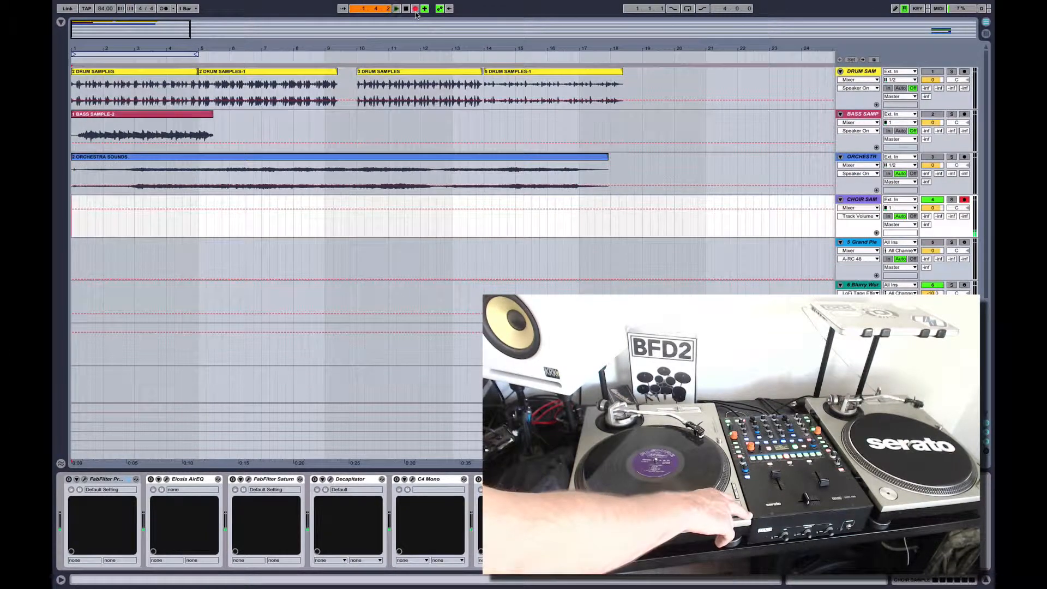
click(415, 8)
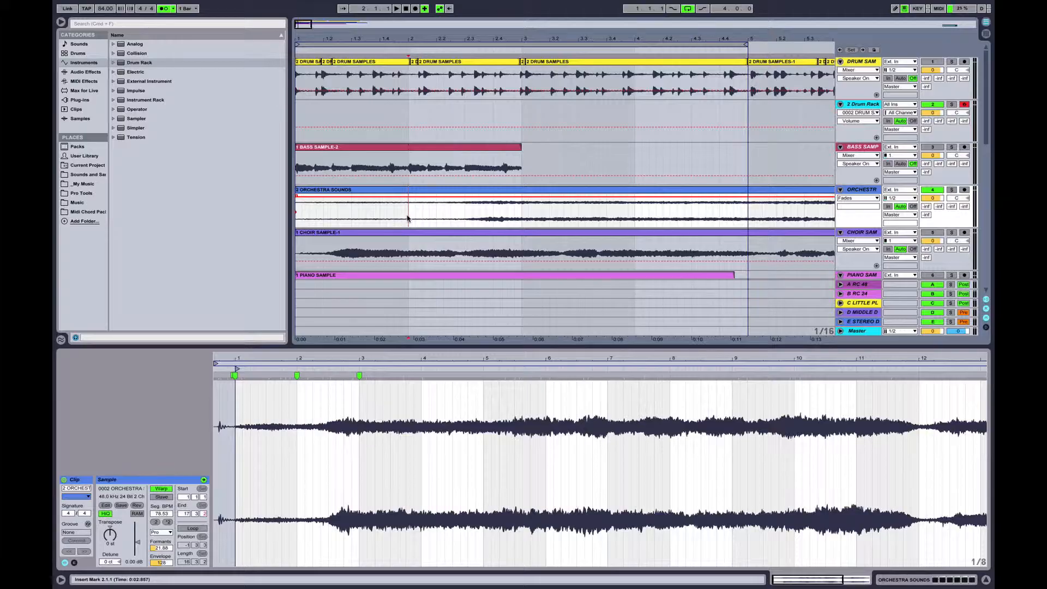
Clear the orchestra audio from bar 2 to bar 5 and fill the gap with three duplicates of its first bar.
drag(408, 218, 753, 212)
key(Delete)
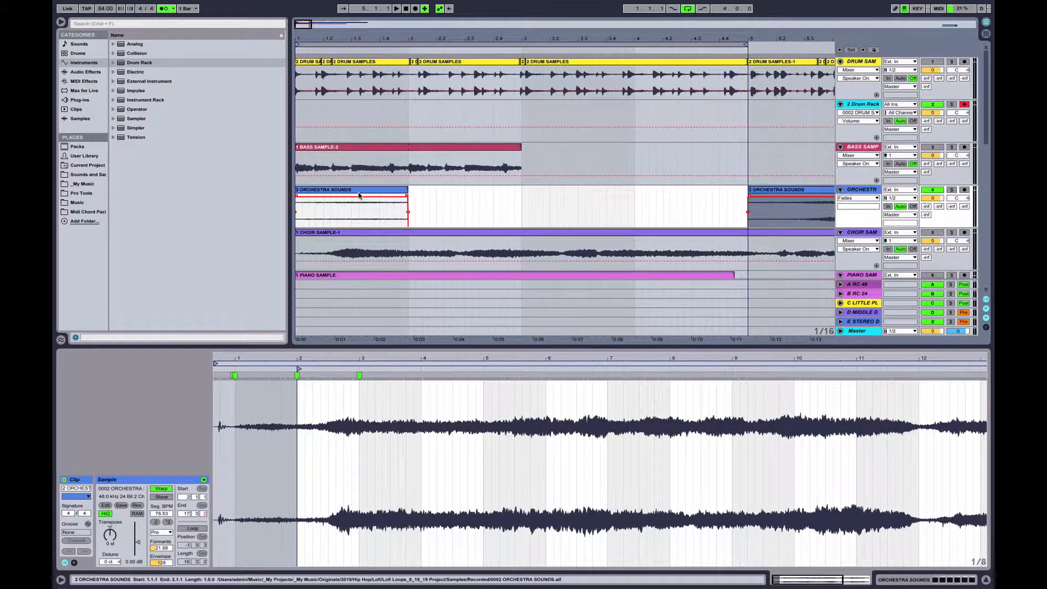
click(358, 195)
key(ctrl+d)
key(ctrl+d)
key(ctrl+d)
Play back the repeated orchestra clips and crossfade the join at bar 2.
click(341, 191)
key(space)
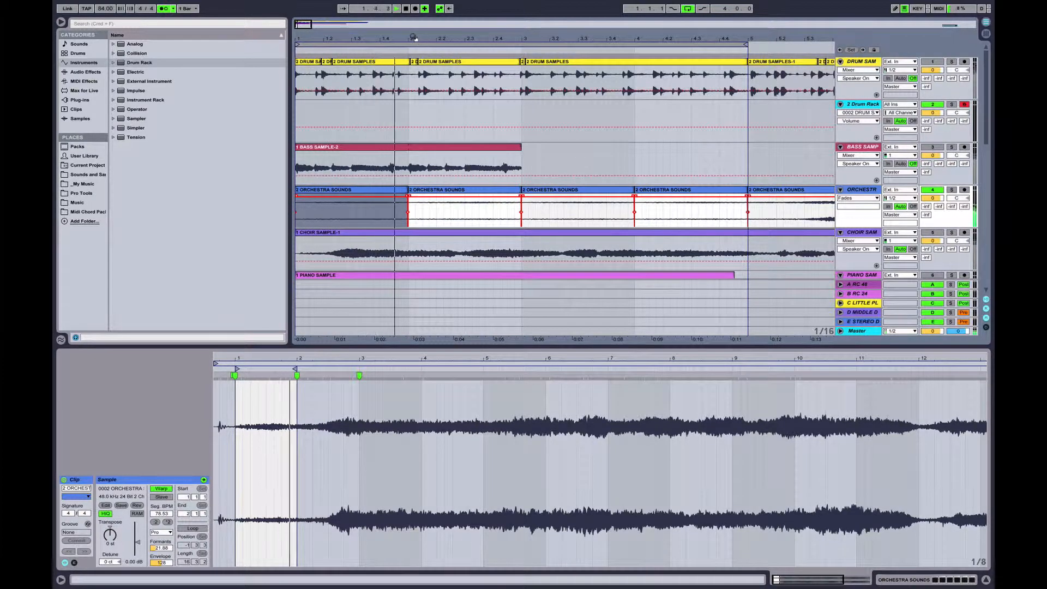
drag(414, 38, 420, 140)
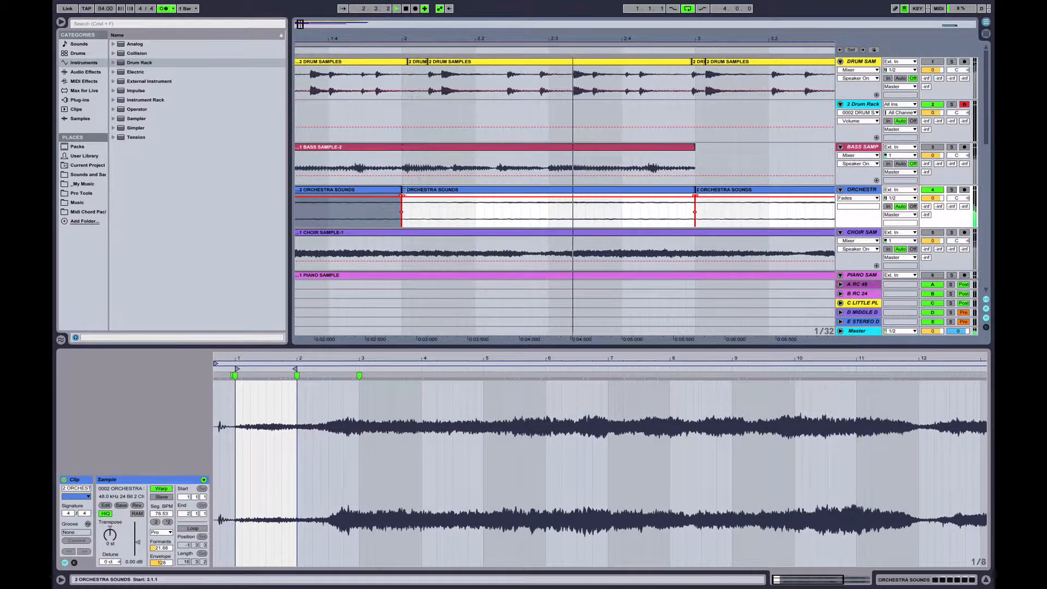
drag(402, 190, 438, 205)
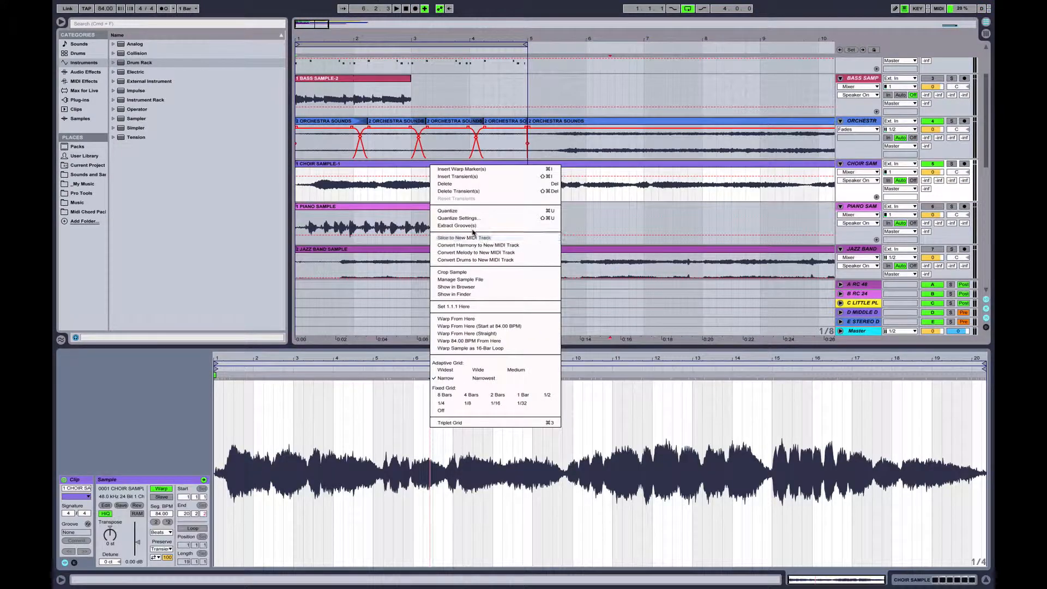
Slice the choir sample to a new MIDI track with one slice per 1/4 note and the built-in preset.
click(477, 237)
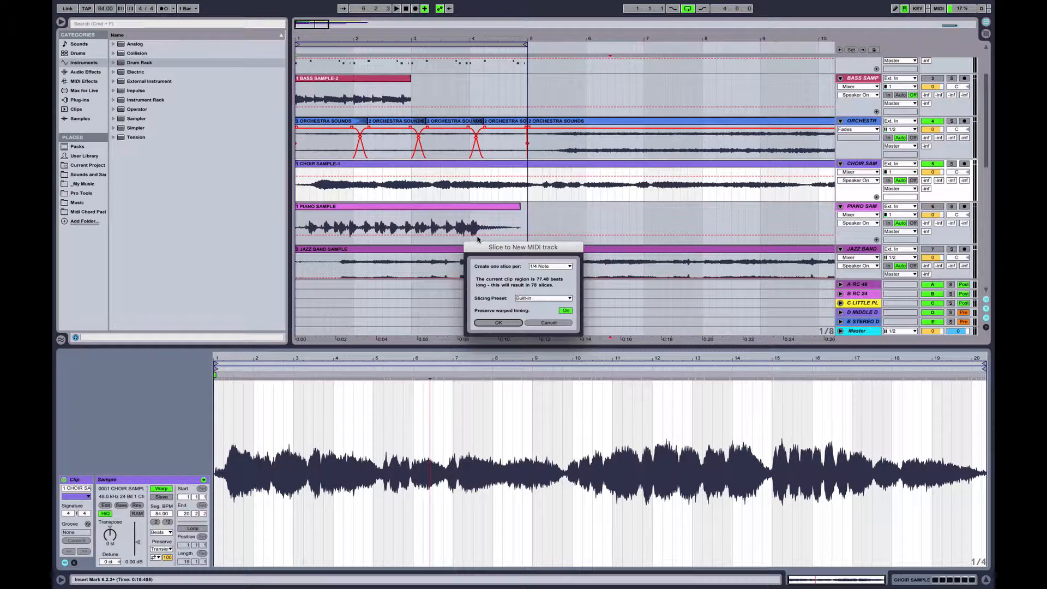
click(498, 323)
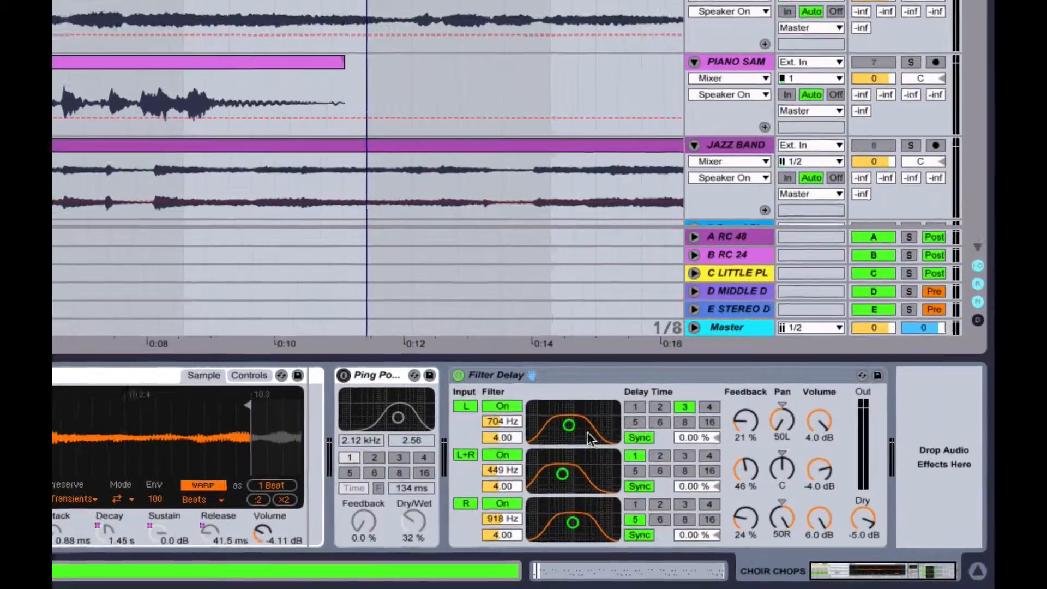
Set Filter Delay's left filter to 2.53 kHz and 2.25, its right filter to 1.93 kHz and 2.50, and disable the L+R input.
drag(592, 438, 587, 424)
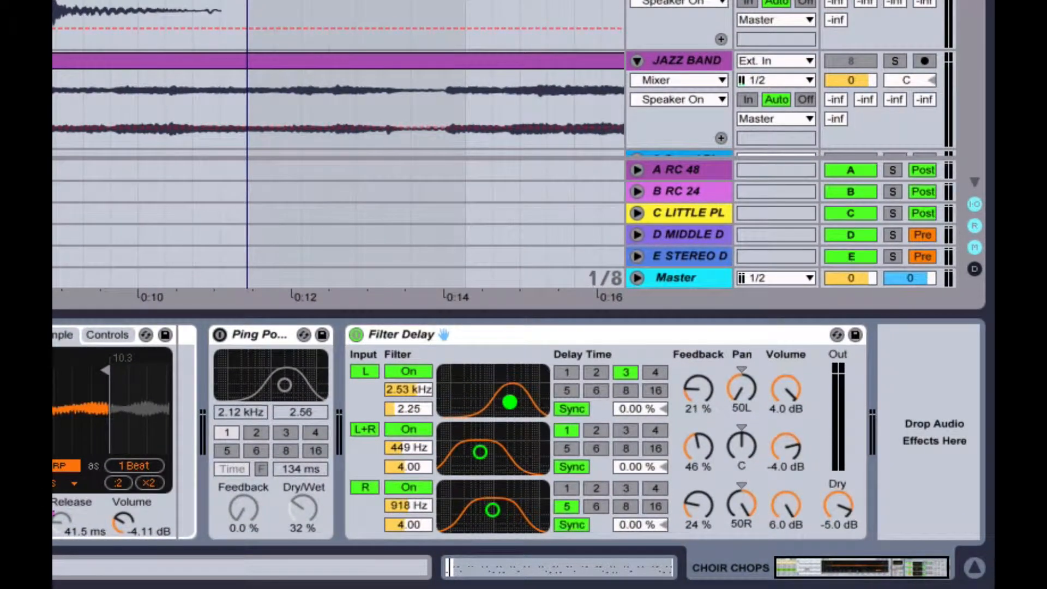
drag(497, 515, 502, 509)
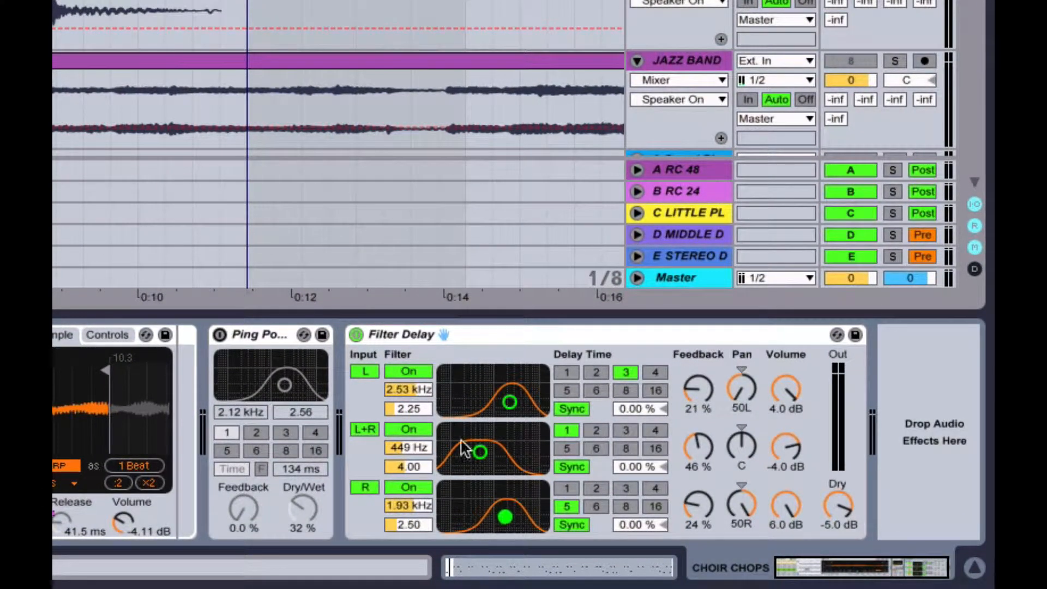
click(363, 430)
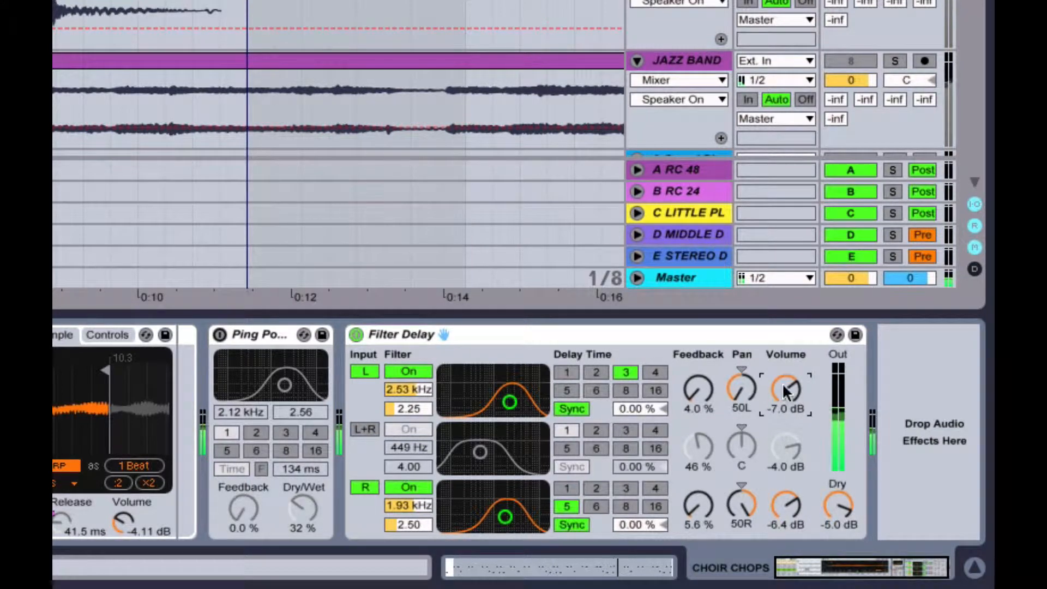
Pan Filter Delay's left and right lines to 40L and 40R, and set their unsynced delay times to 102 ms and 157 ms.
drag(742, 387, 742, 373)
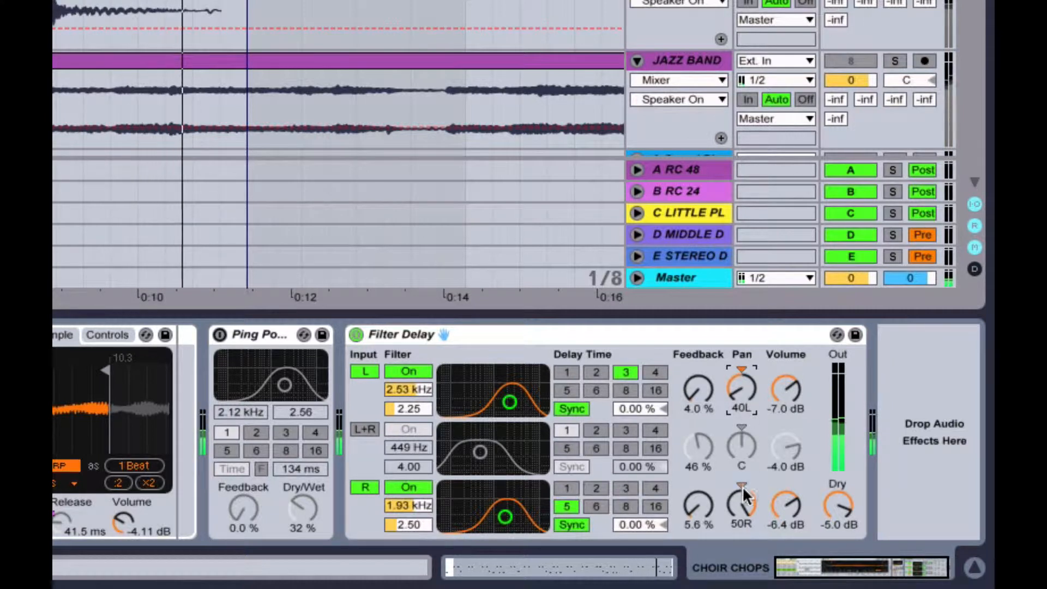
drag(742, 498, 744, 501)
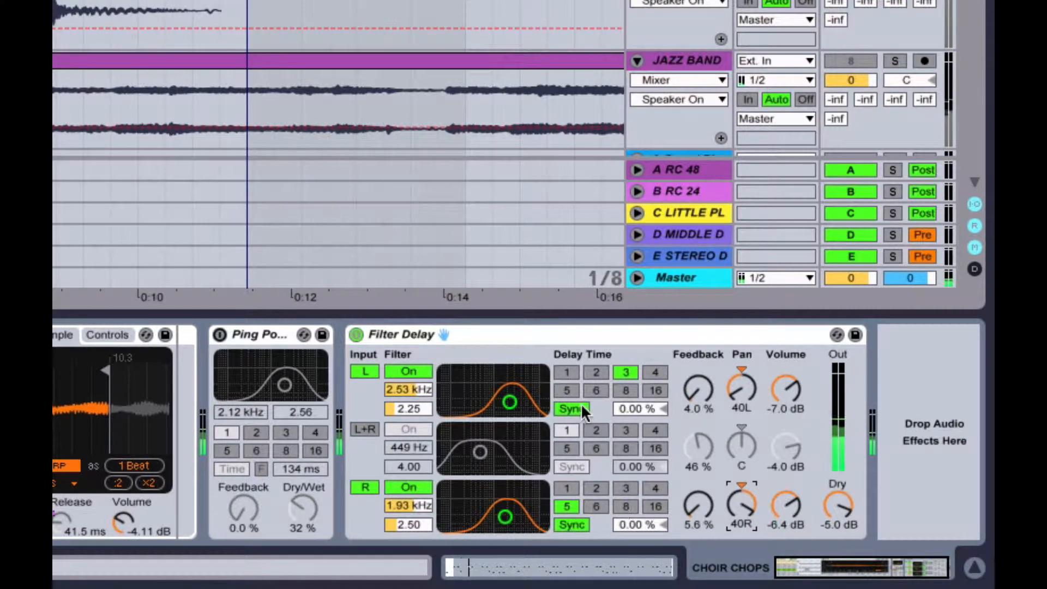
click(581, 410)
click(573, 525)
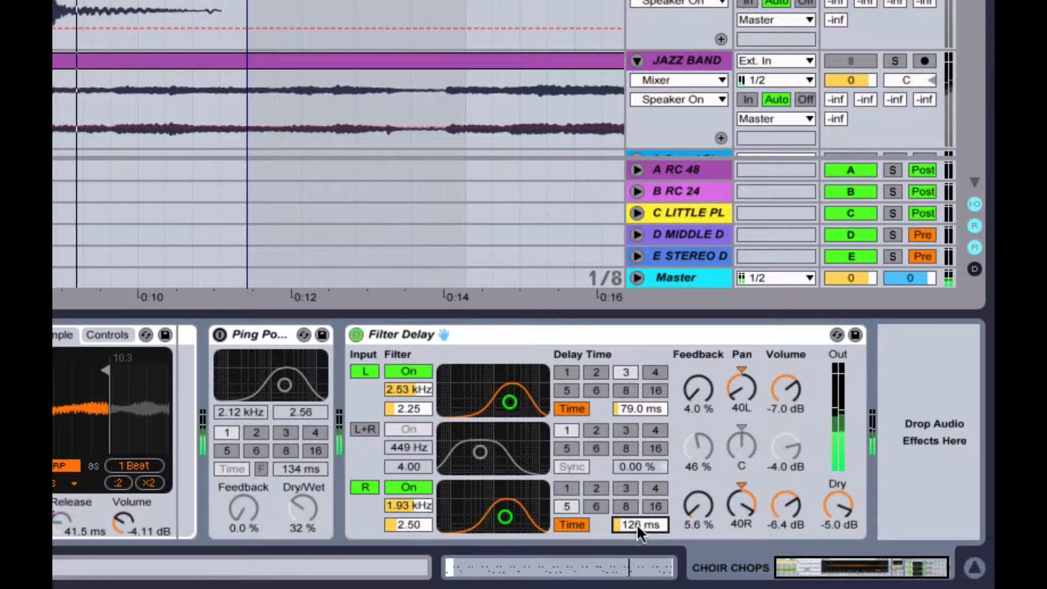
drag(627, 409, 627, 379)
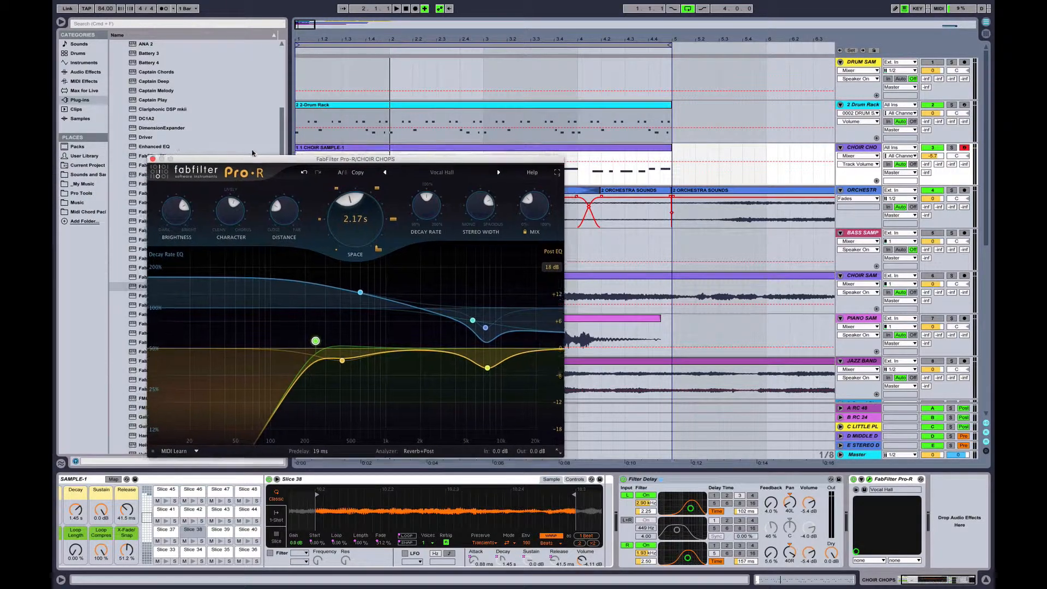
Load the large Concert Hall Vienna preset in the choir's Pro-R reverb and set Space to 2.23 s.
drag(252, 153, 256, 148)
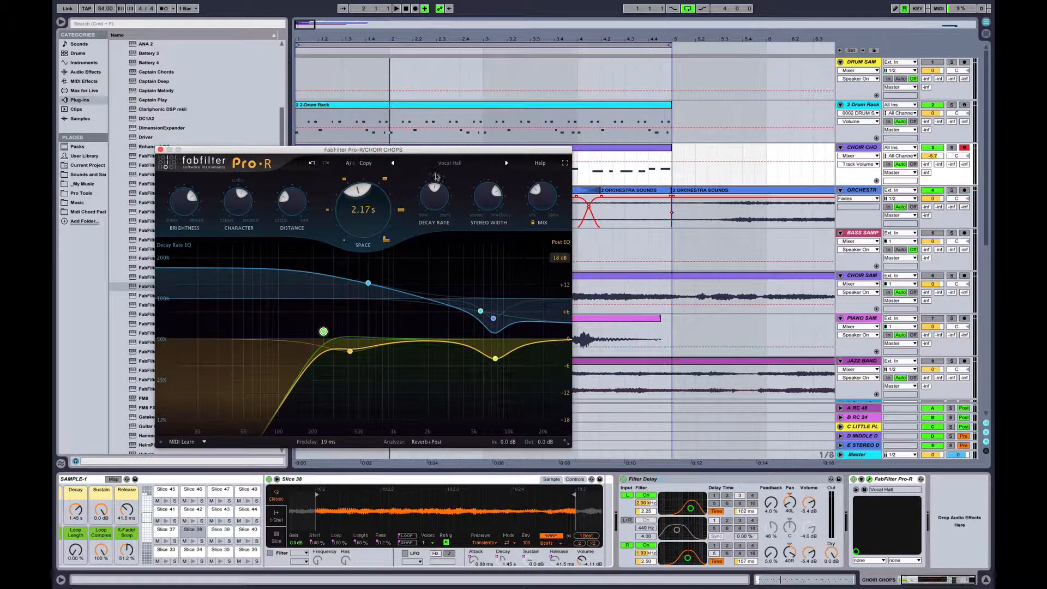
click(462, 164)
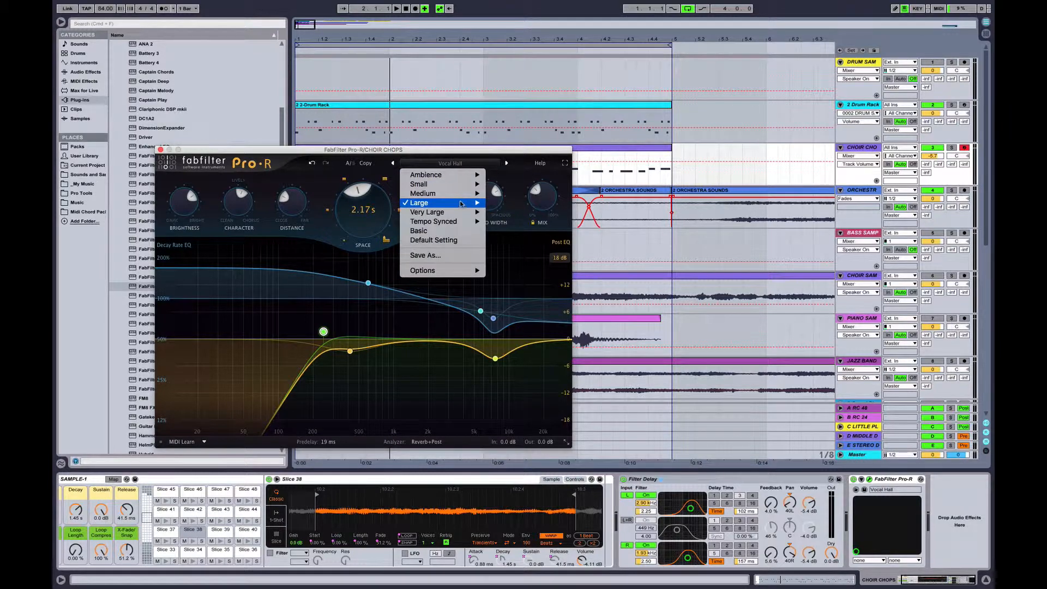
mouse_move(464, 204)
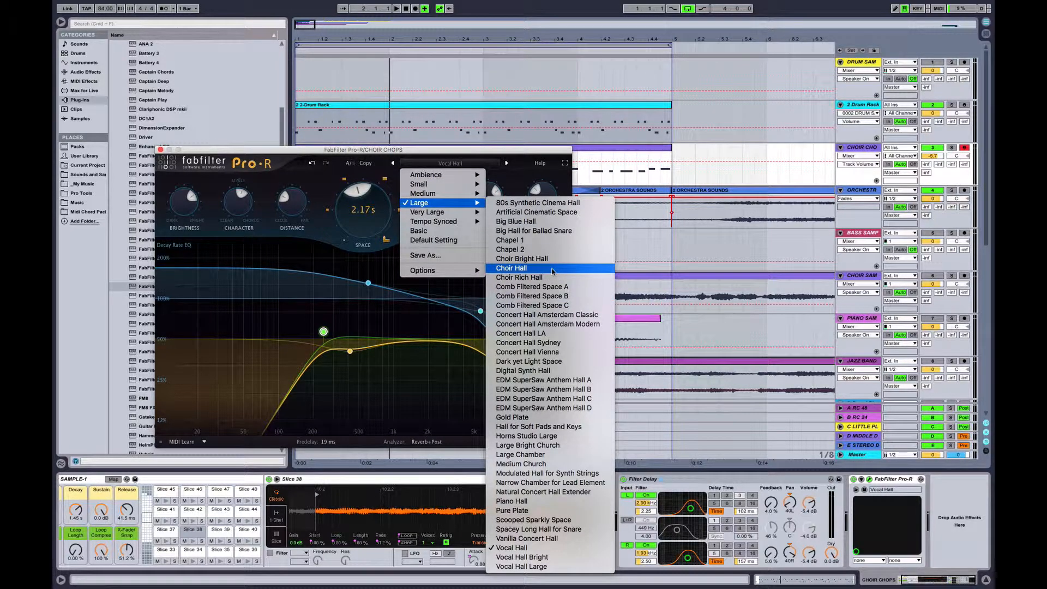
click(552, 354)
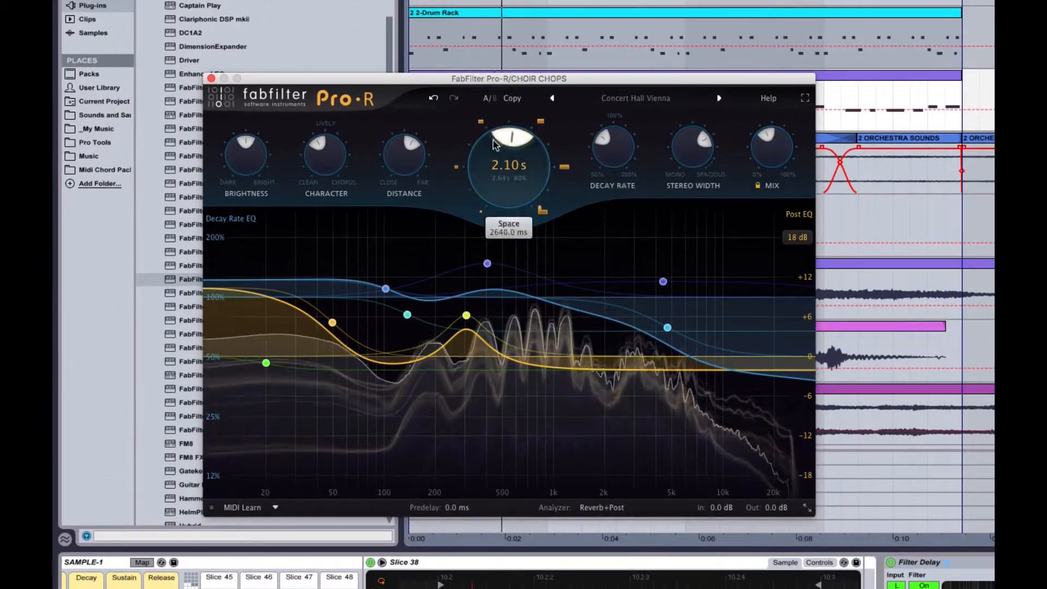
drag(493, 140, 495, 135)
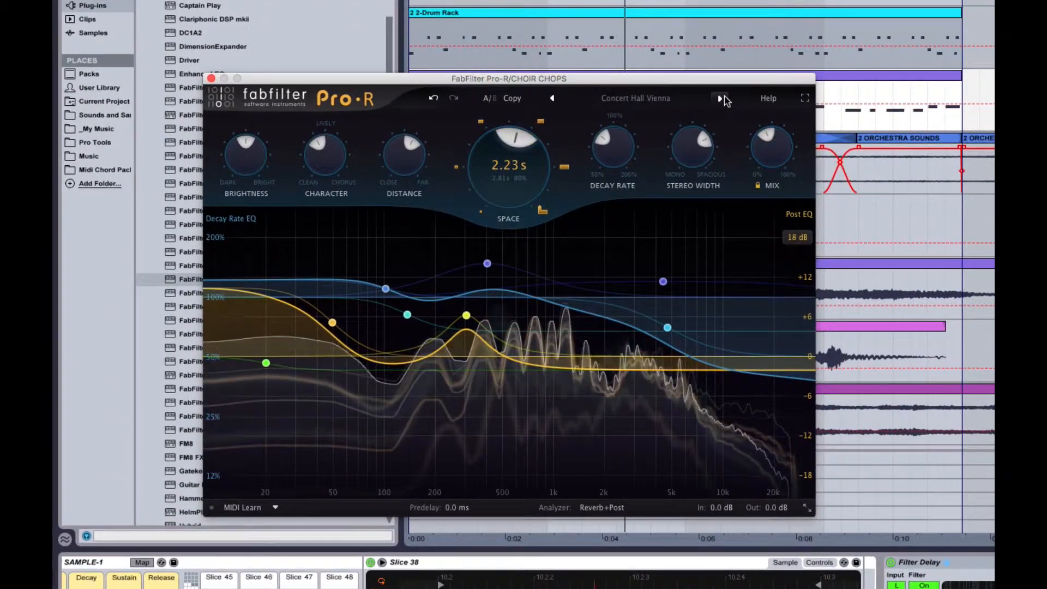
Audition the neighbouring concert hall reverb presets and settle on Concert Hall Sydney.
click(721, 99)
click(553, 99)
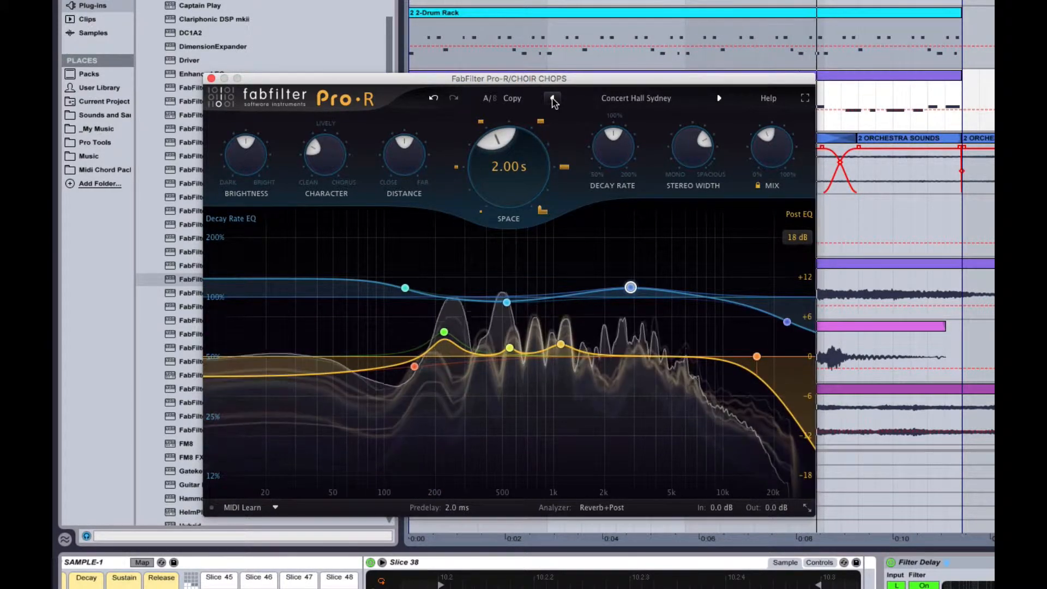
click(553, 99)
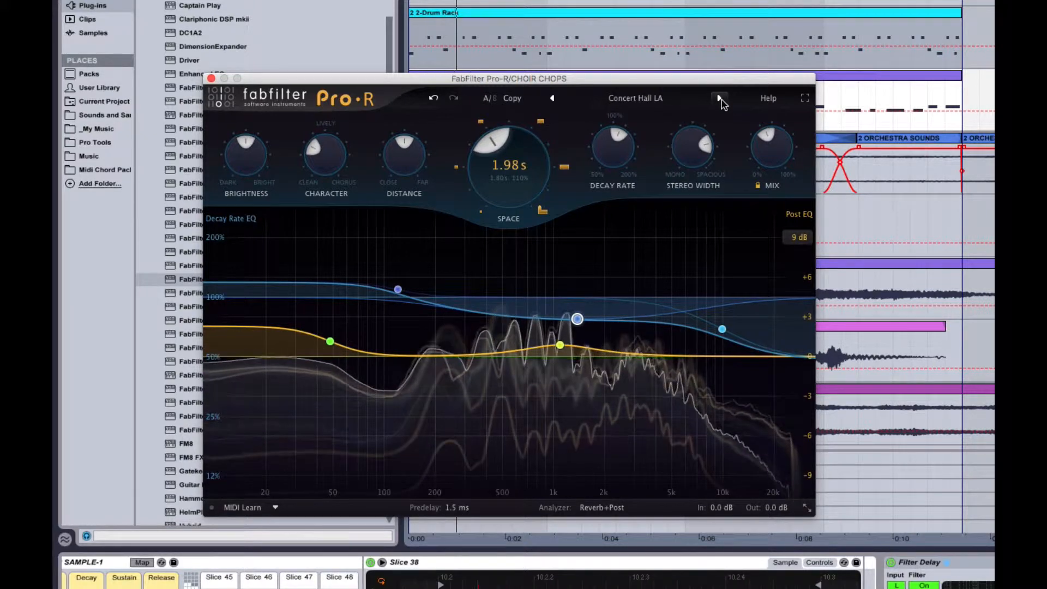
click(720, 98)
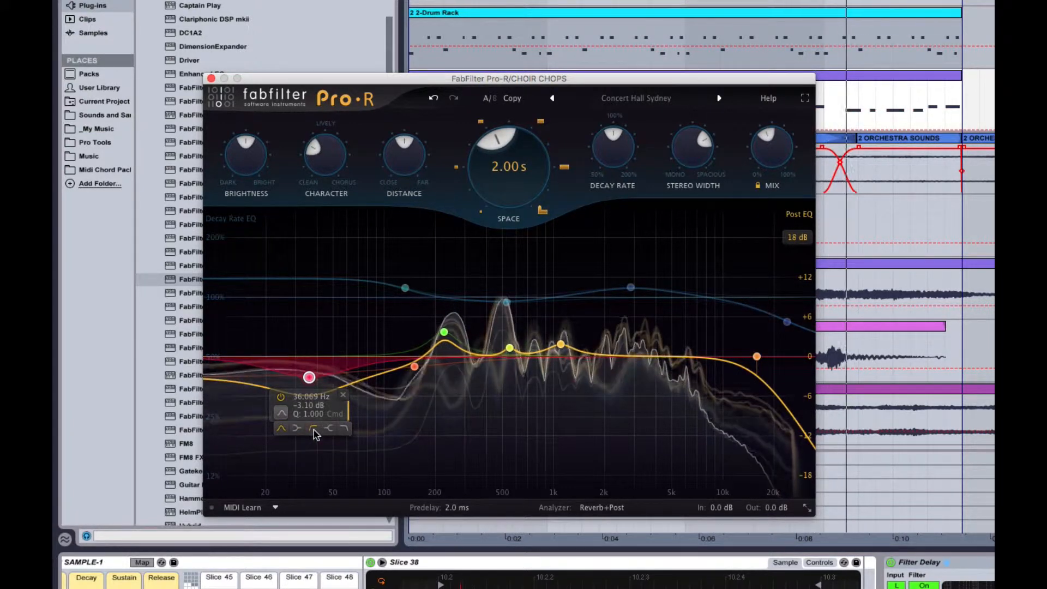
Change the low Post EQ band at 36 Hz to a low cut and raise it to about 200 Hz.
click(314, 429)
drag(309, 358, 443, 342)
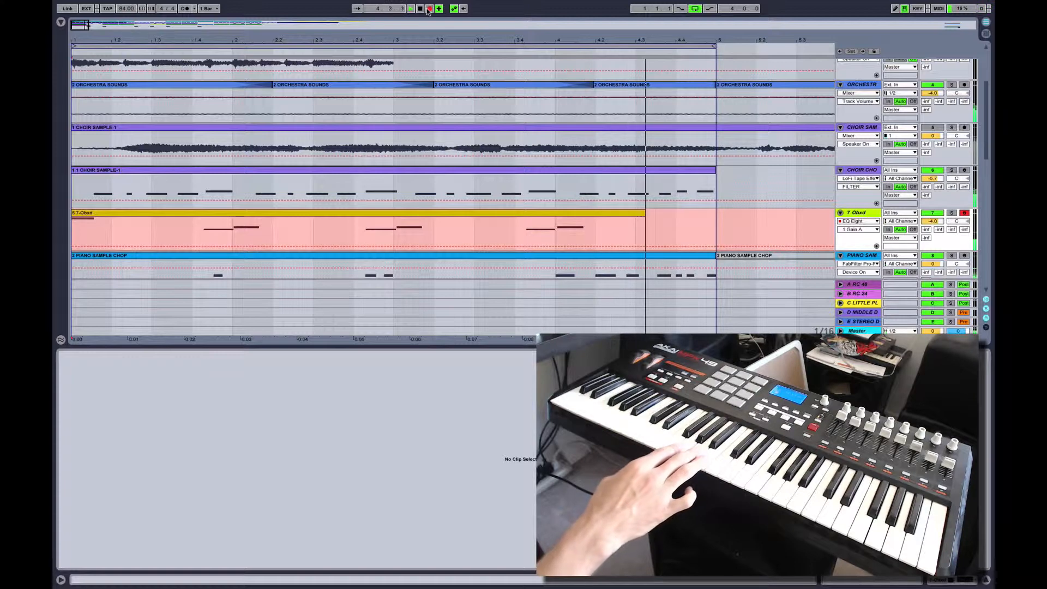
Finish recording the keyboard part on the Obxd track.
click(429, 8)
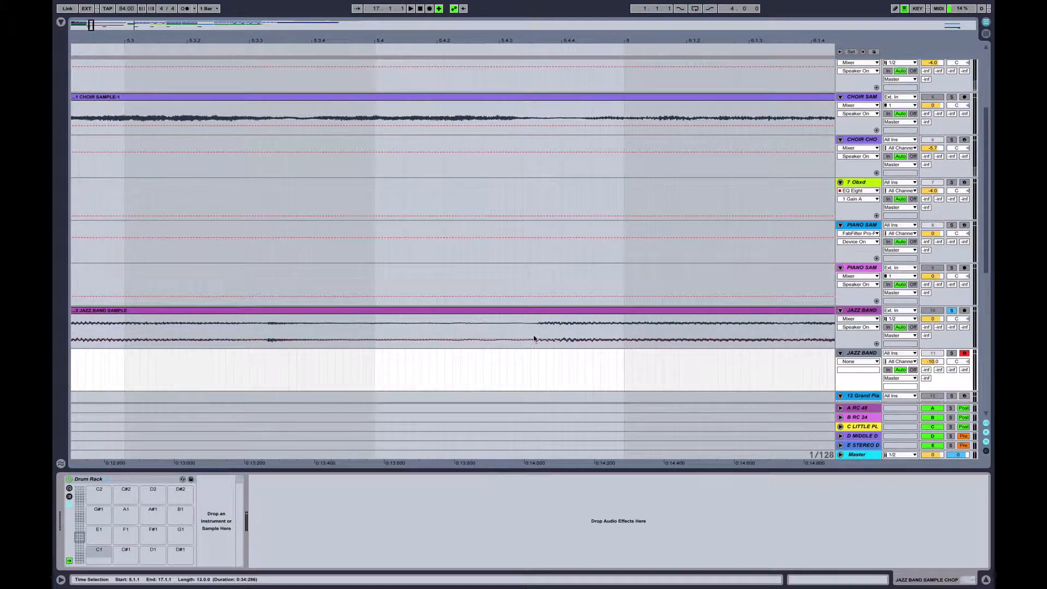
Split a short section out of the jazz band sample and load it onto the chop track's C1 Drum Rack pad.
drag(531, 330, 576, 328)
key(super+e)
click(860, 354)
drag(379, 311, 98, 547)
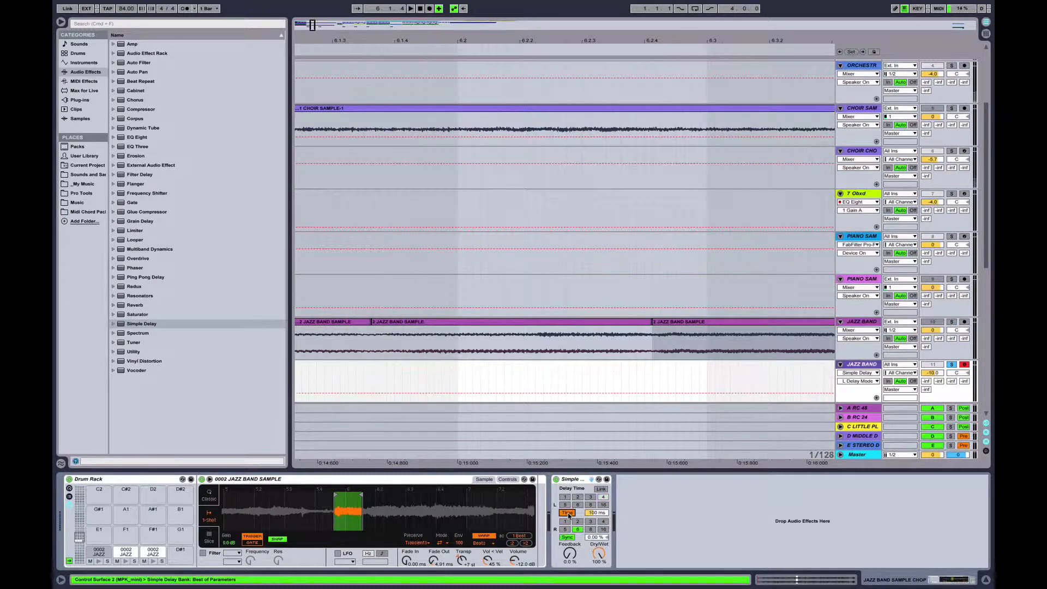
Set the first Simple Delay to 1 ms left and 22 ms right, and the second to 40% feedback and 42% wet.
click(568, 515)
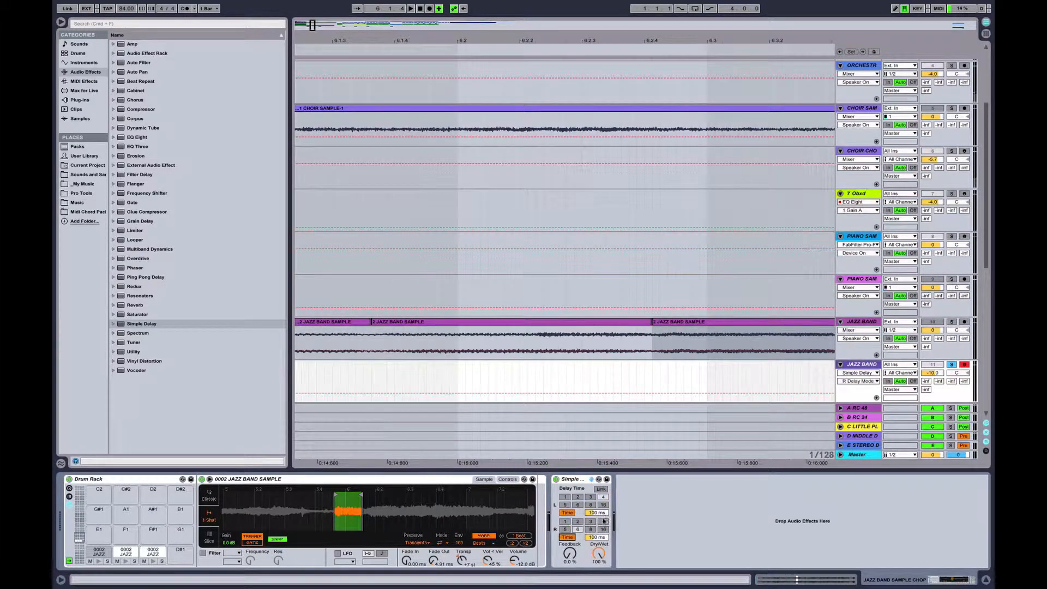
drag(597, 537, 596, 534)
drag(596, 535, 597, 532)
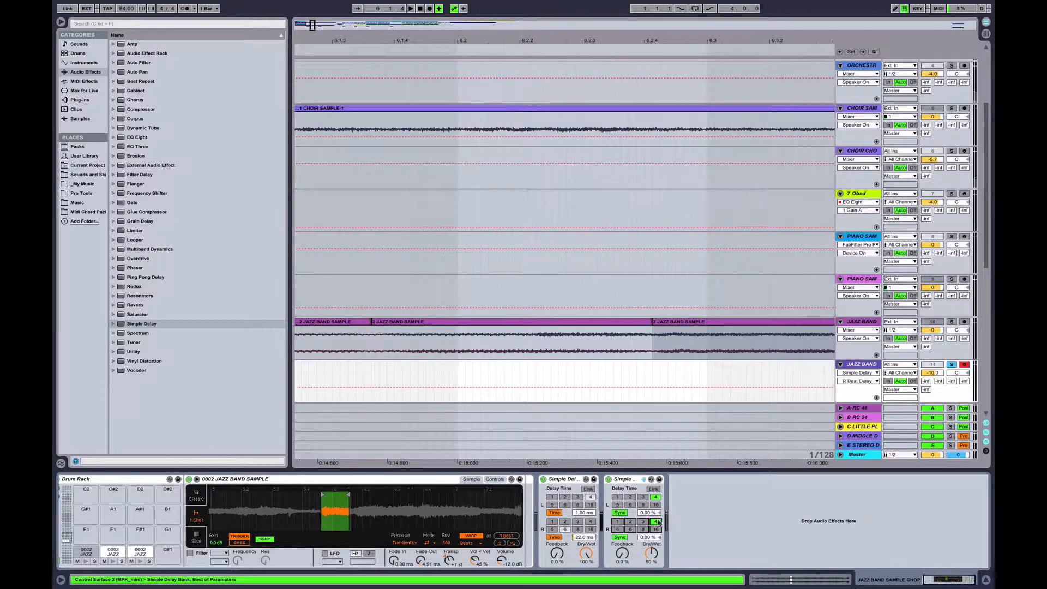
drag(651, 553, 622, 532)
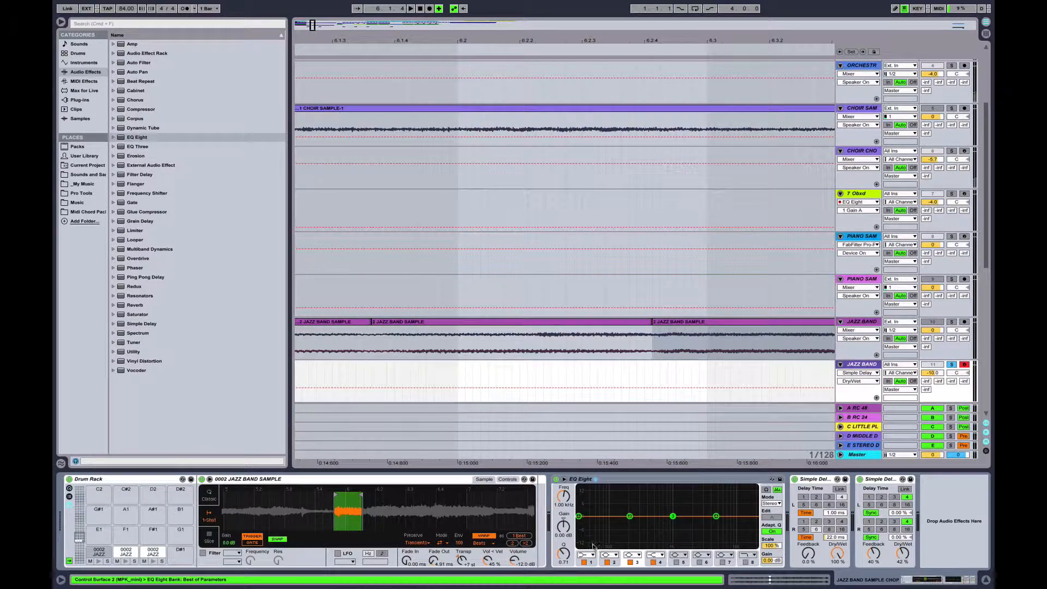
Make EQ Eight's first band on the jazz chop track a low cut at about 201 Hz.
click(586, 556)
click(585, 505)
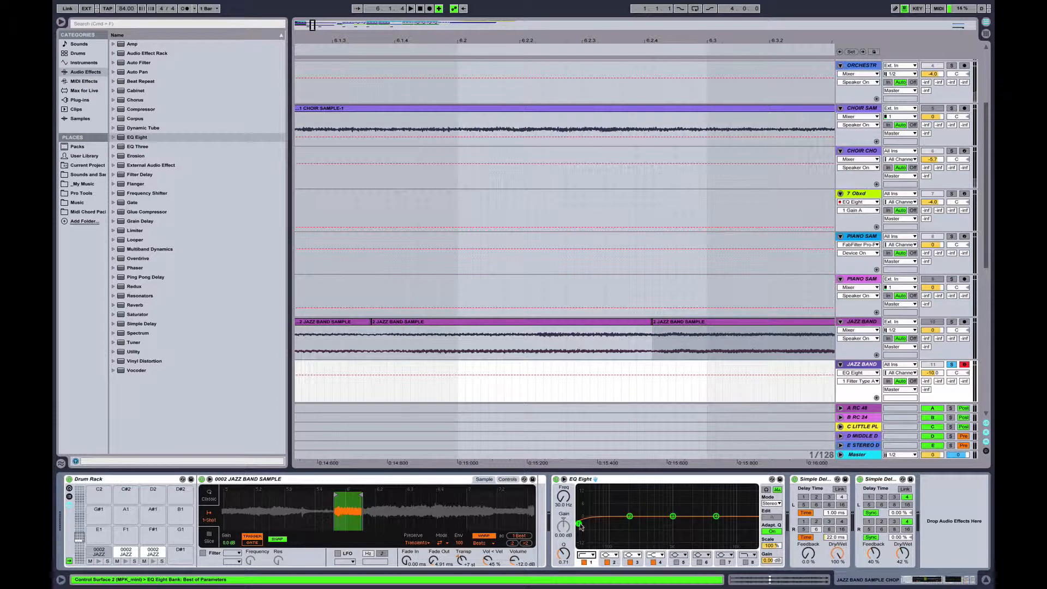
drag(579, 524, 612, 523)
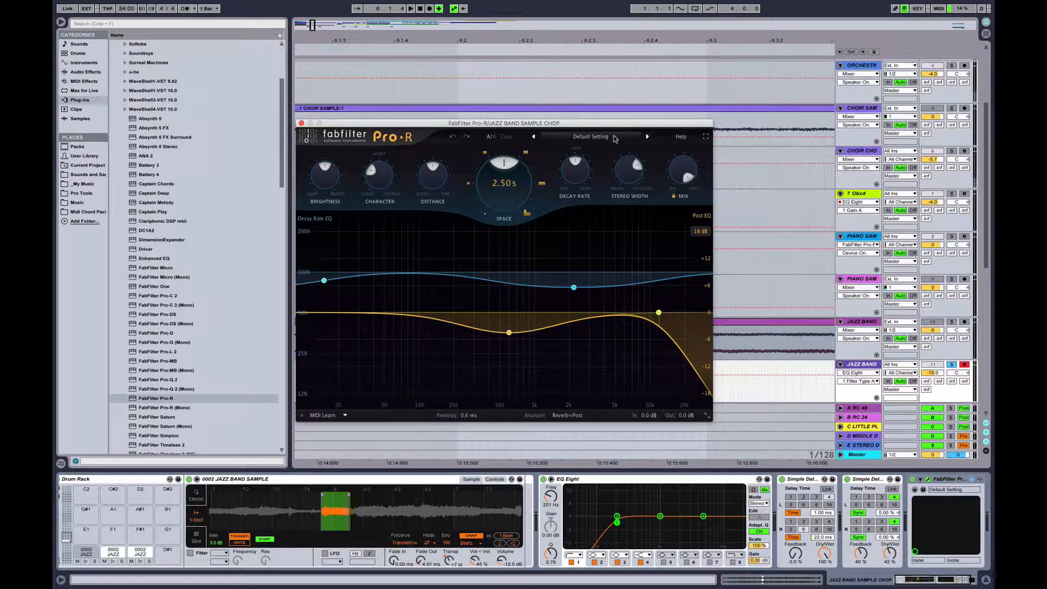
Browse the Large preset category in the jazz chop track's Pro-R reverb.
click(591, 137)
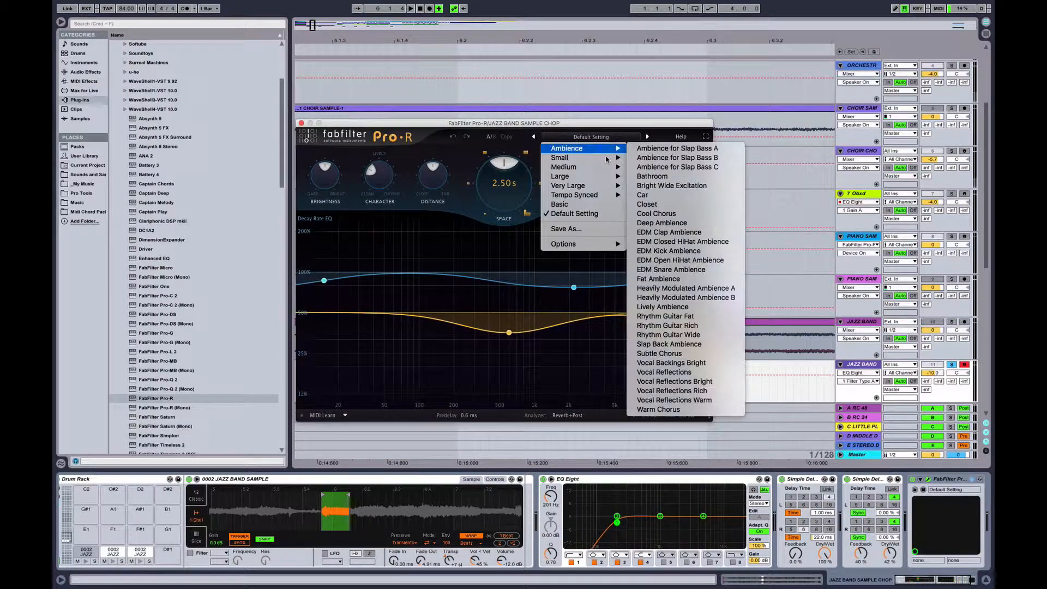
mouse_move(616, 178)
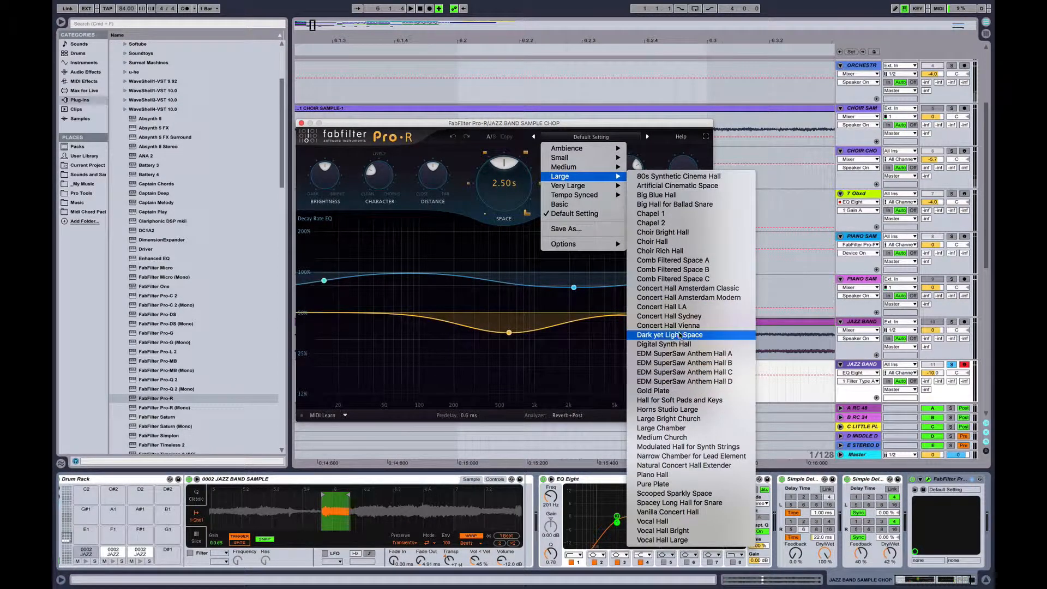
Record a MIDI part on the jazz band sample chop track.
click(431, 9)
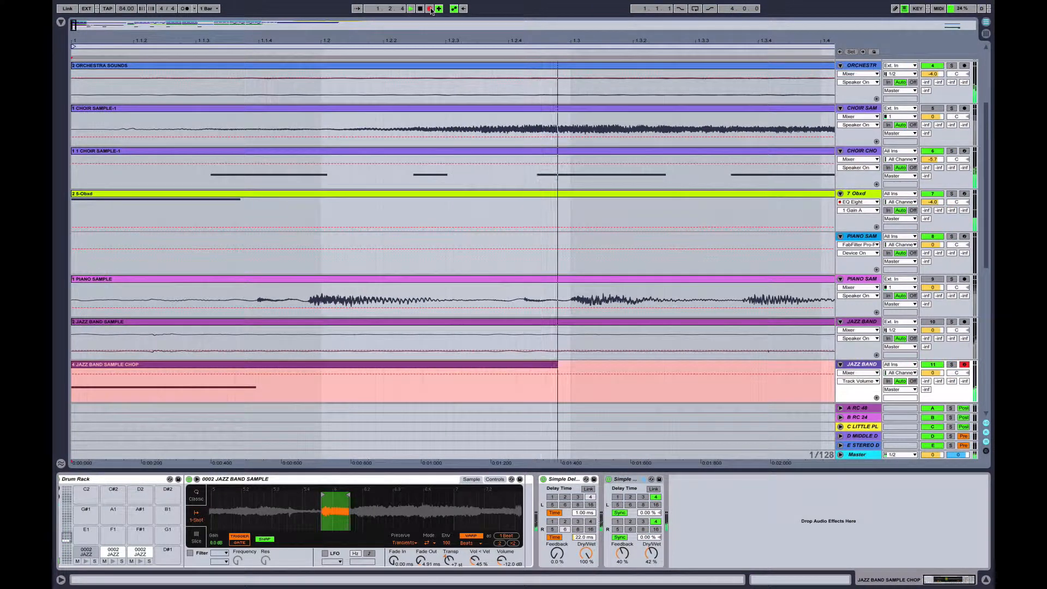
click(430, 9)
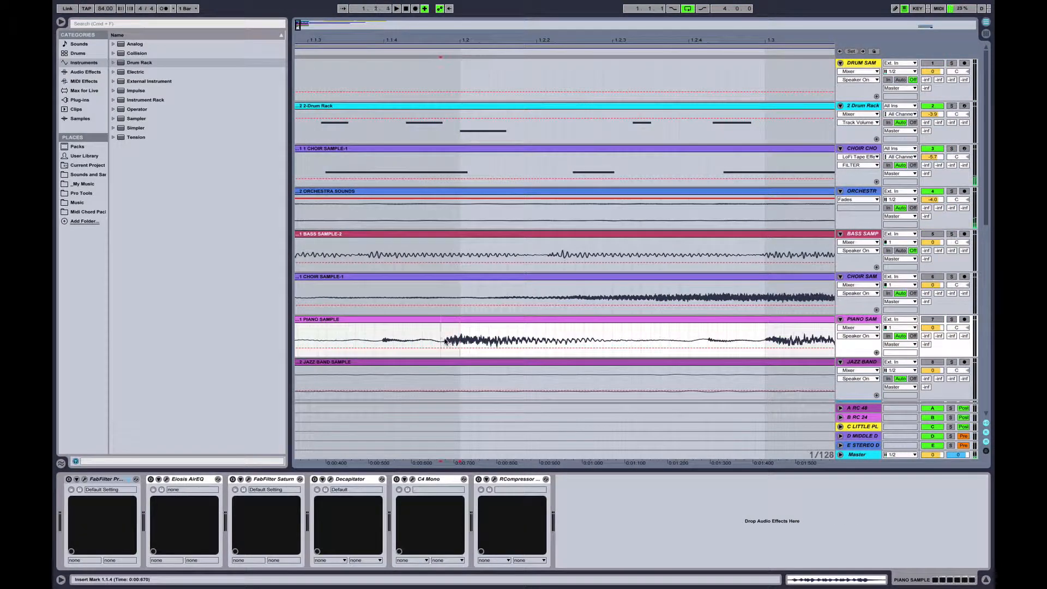
Split the piano sample clip into slices at its note attacks in bars 1 and 3.
drag(441, 341, 691, 339)
key(super+e)
key(minus)
key(minus)
key(minus)
key(minus)
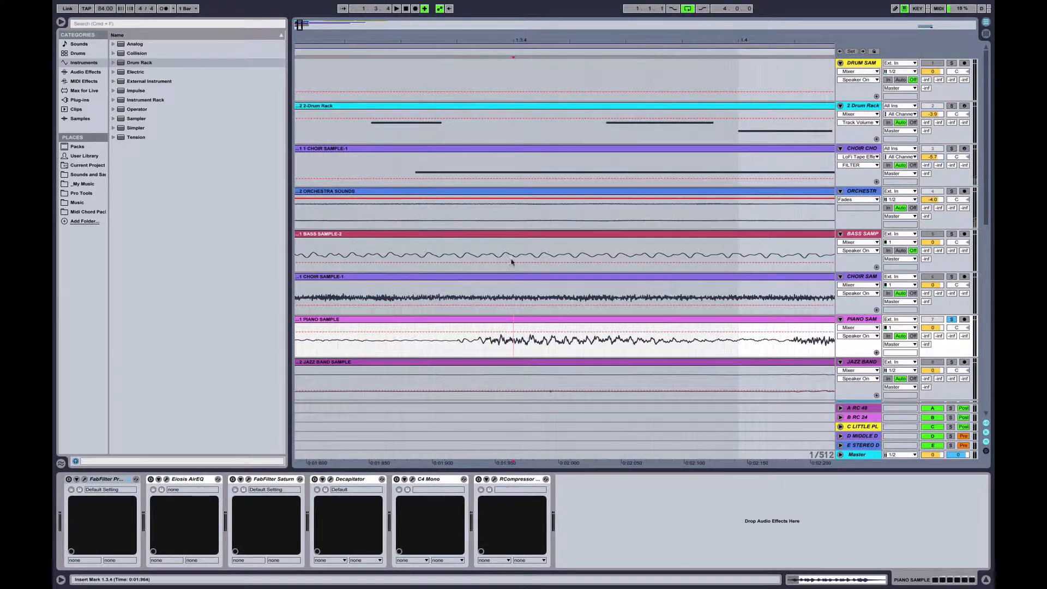
drag(458, 348, 783, 341)
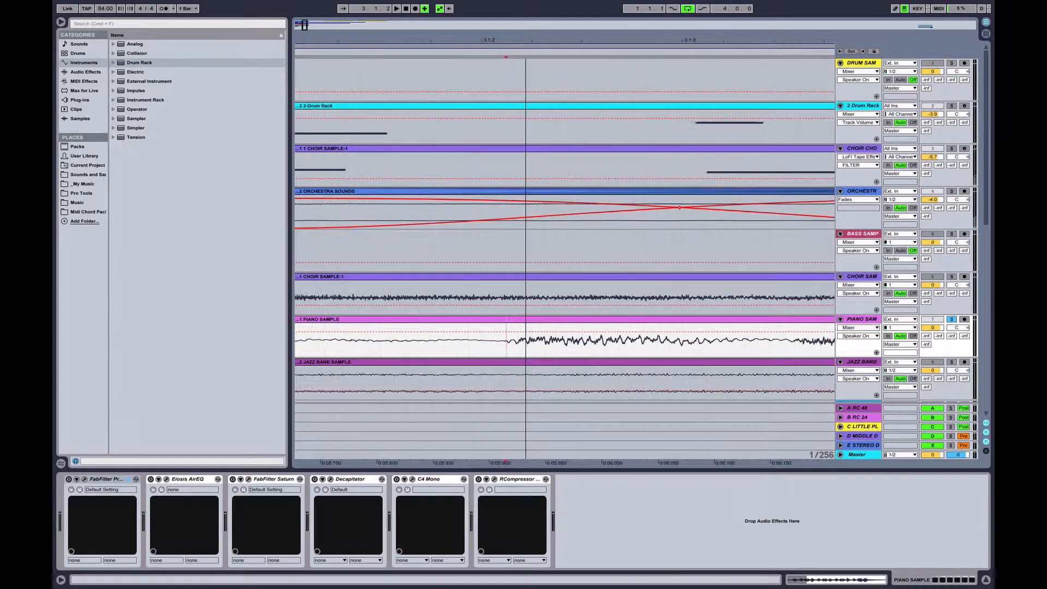
drag(493, 341, 781, 357)
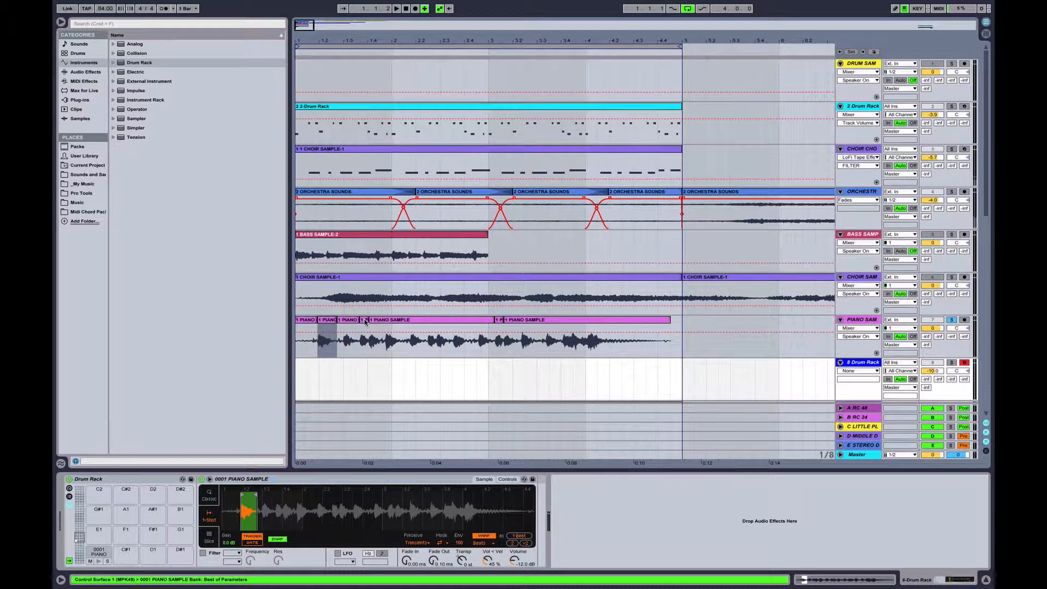
Load two more piano slices onto the Drum Rack's C#1 and D1 pads and record a chopped MIDI part.
drag(365, 322, 125, 559)
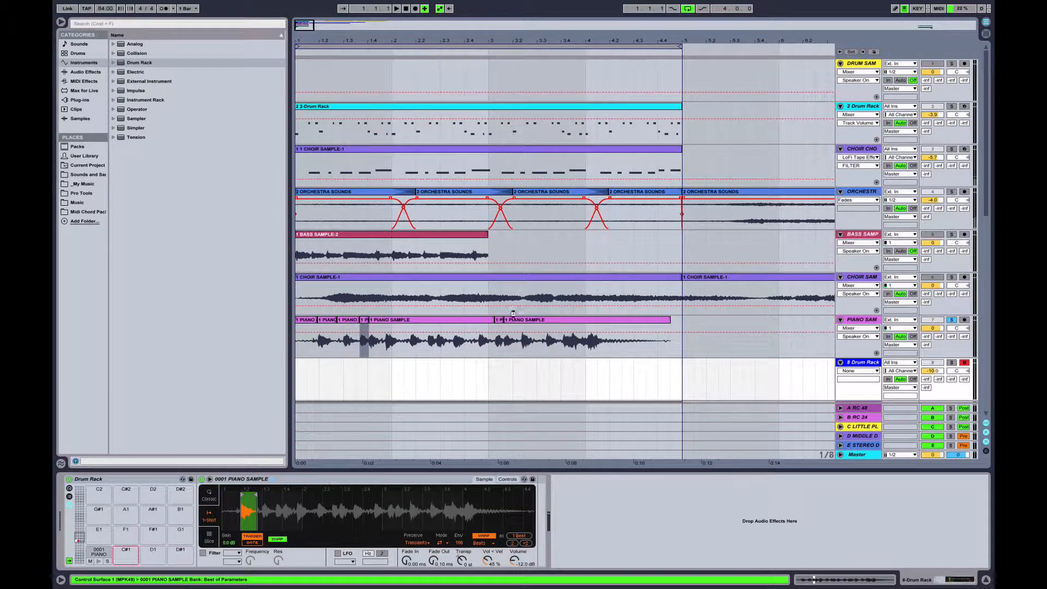
drag(499, 321, 156, 559)
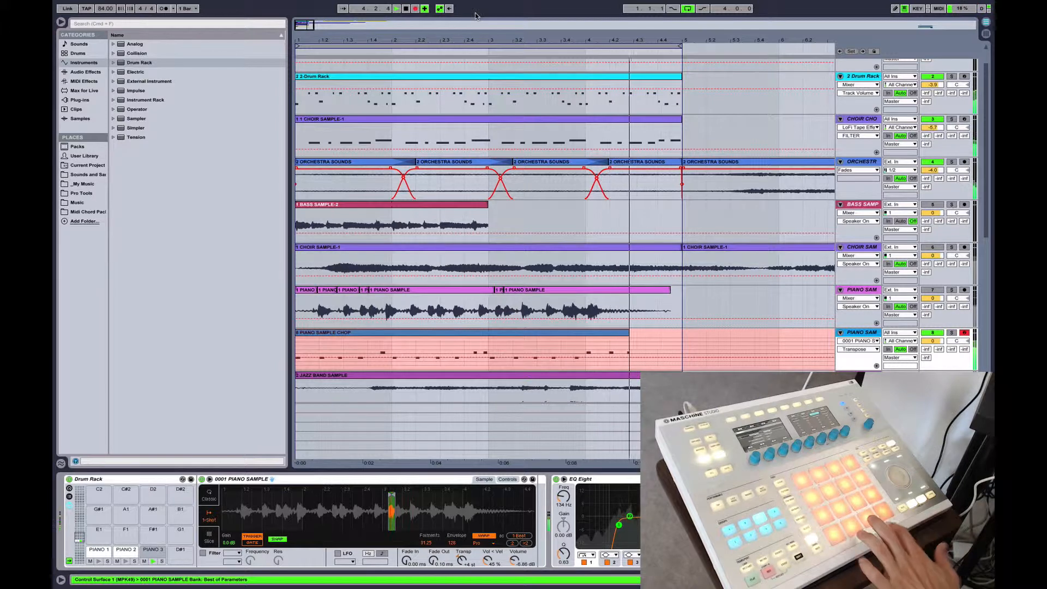
key(space)
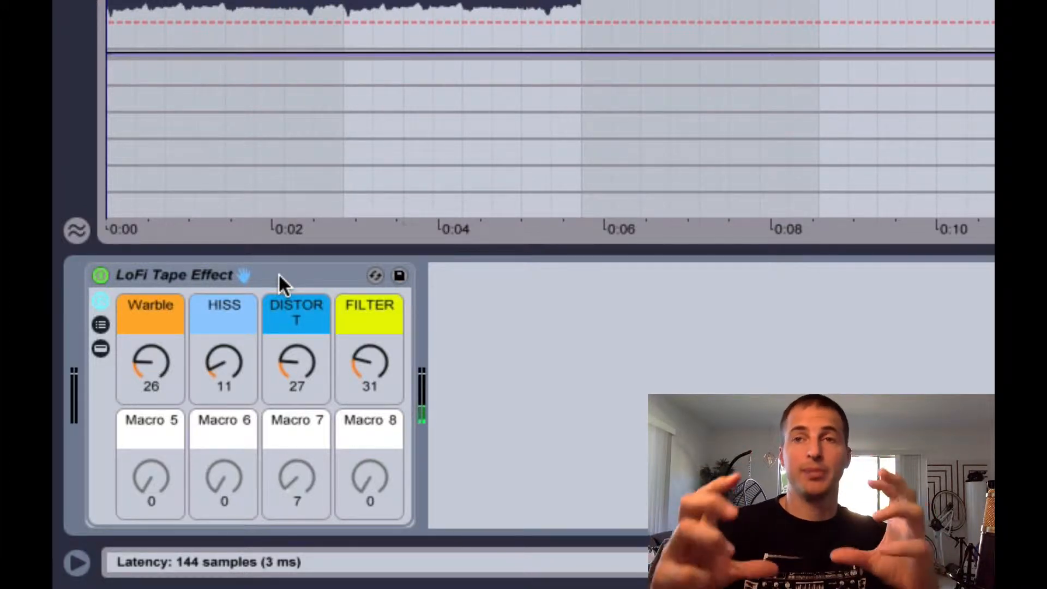
Show the devices inside the LoFi Tape Effect rack and examine its Frequency Shifter and LFO.
click(100, 345)
click(503, 276)
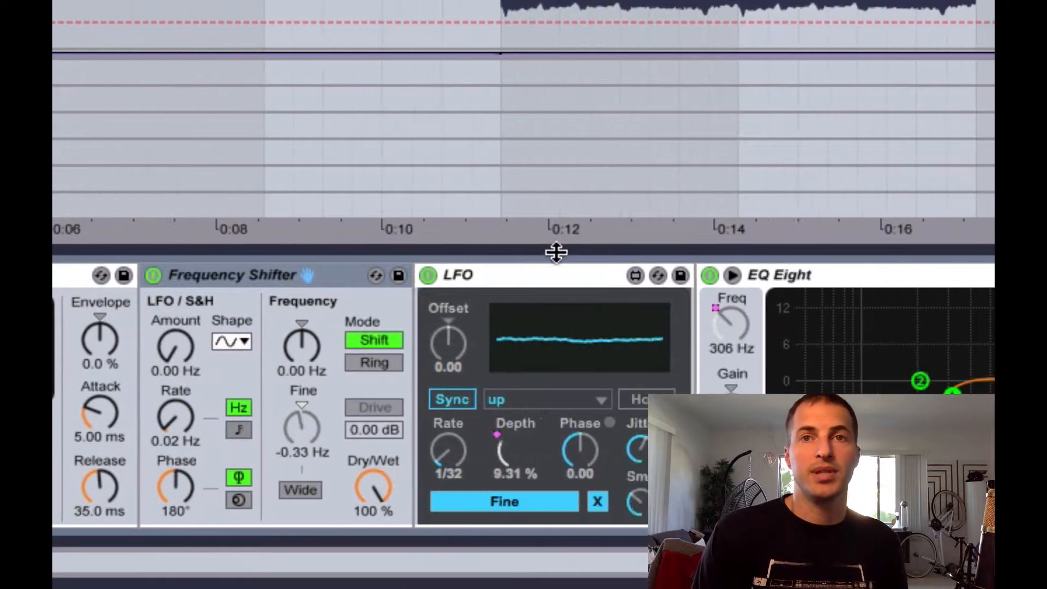
click(730, 277)
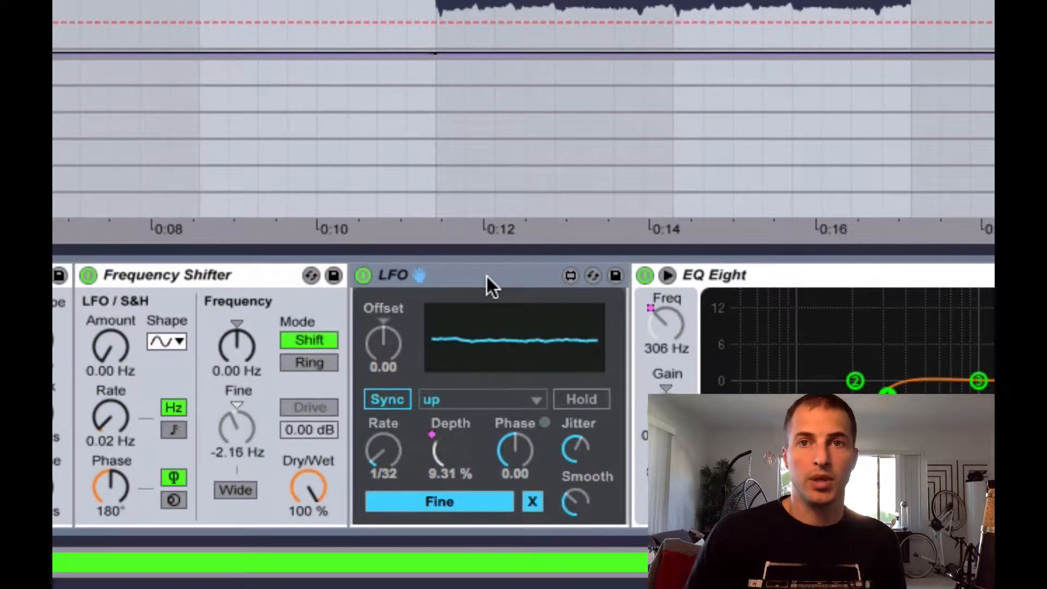
click(577, 447)
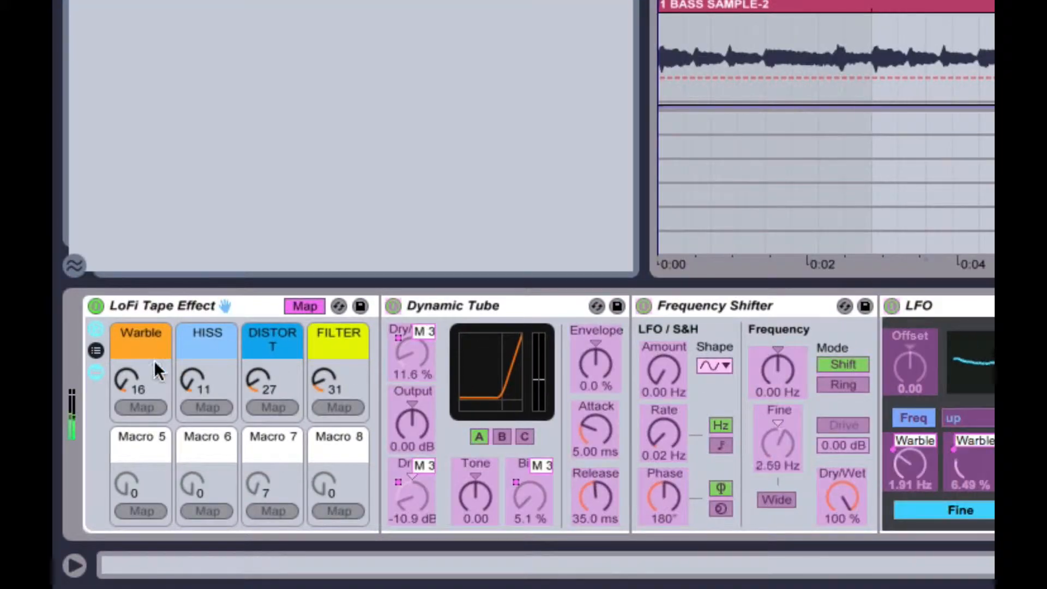
Turn up the Warble macro and set its LFO FreqRate mapping range to 0.06 Hz minimum and 0.37 Hz maximum.
drag(127, 379, 127, 321)
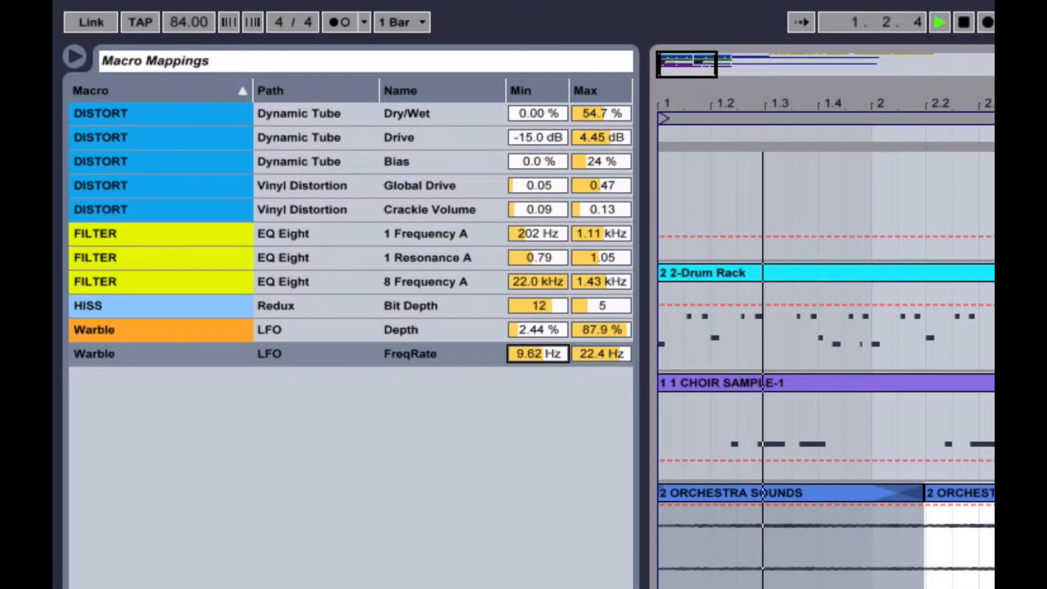
mouse_move(538, 354)
mouse_down()
mouse_move(538, 343)
mouse_move(539, 365)
mouse_up()
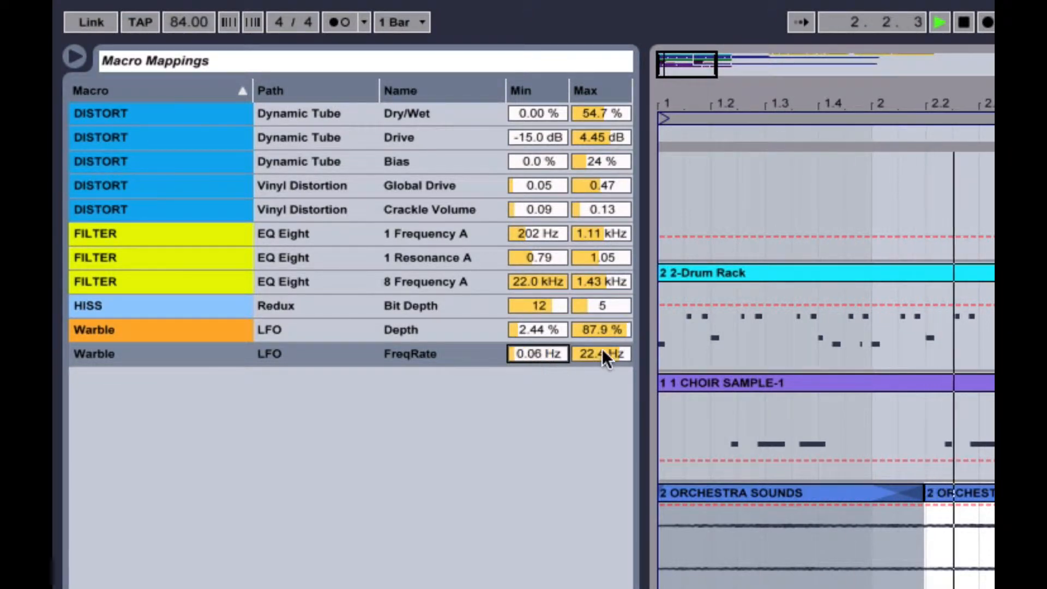
mouse_move(602, 354)
mouse_down()
mouse_move(602, 371)
mouse_move(601, 351)
mouse_up()
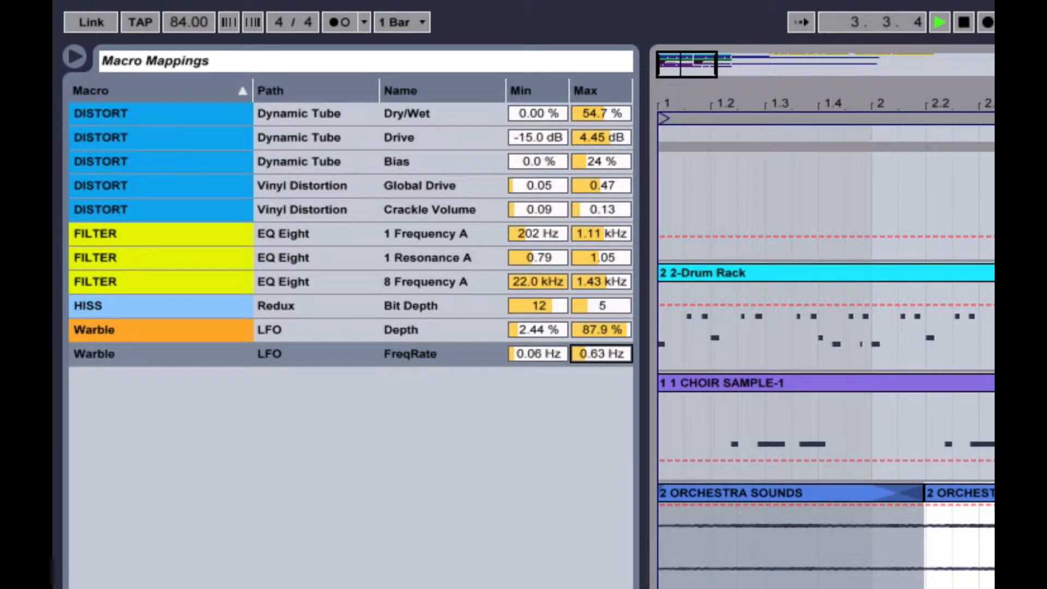
drag(603, 352, 603, 360)
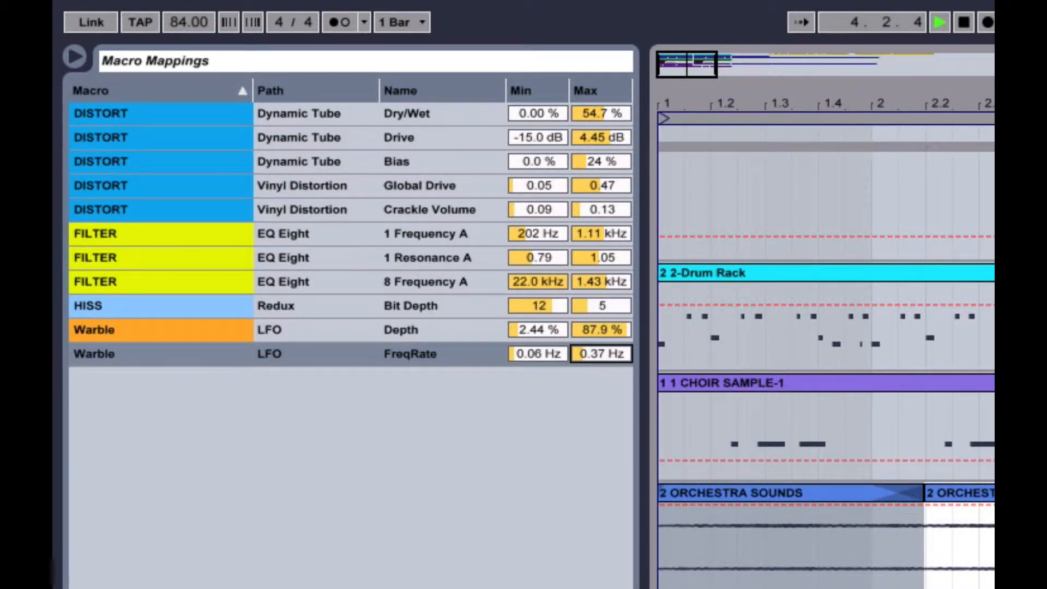